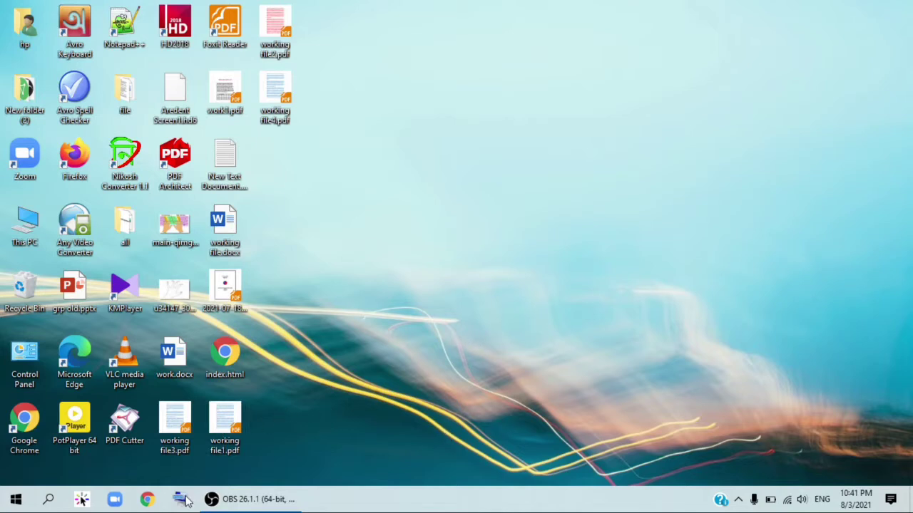
Open Chrome, search Google for "bangladesh", and go to the bangladesh.gov.bd website
left_click(147, 499)
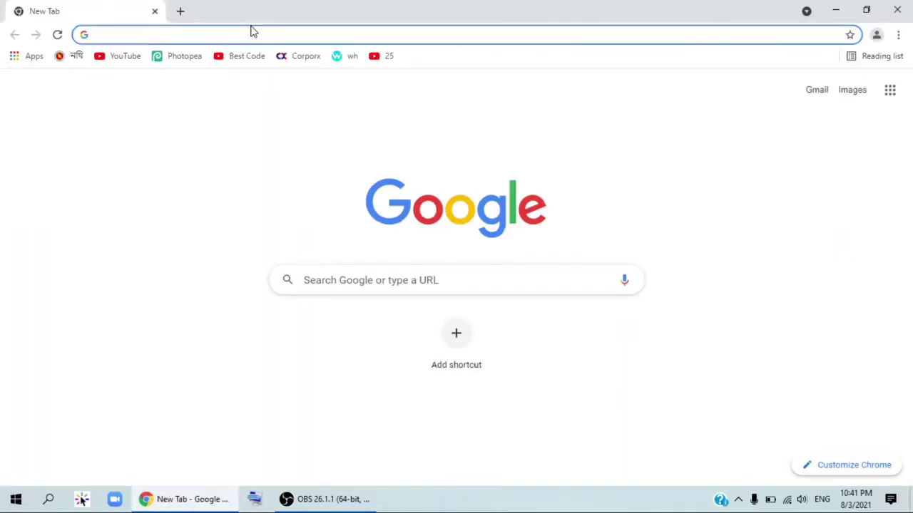
type("bangladesh")
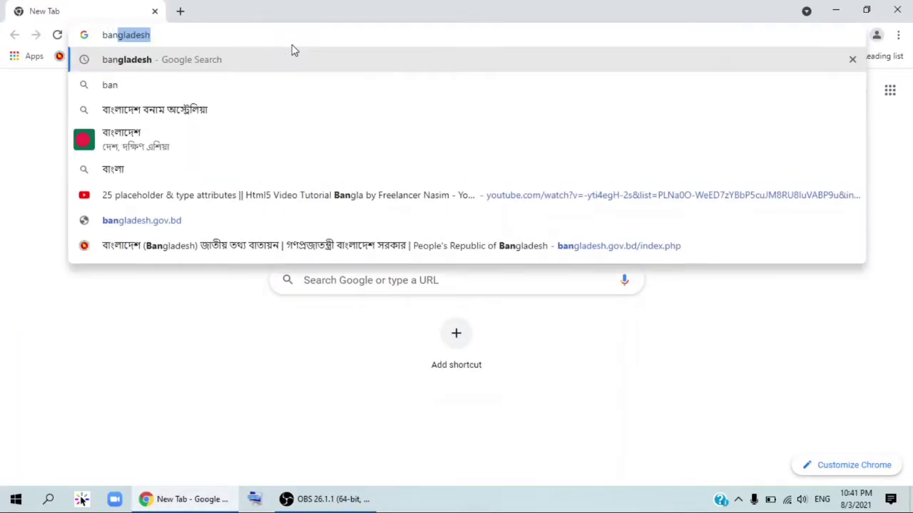
left_click(198, 60)
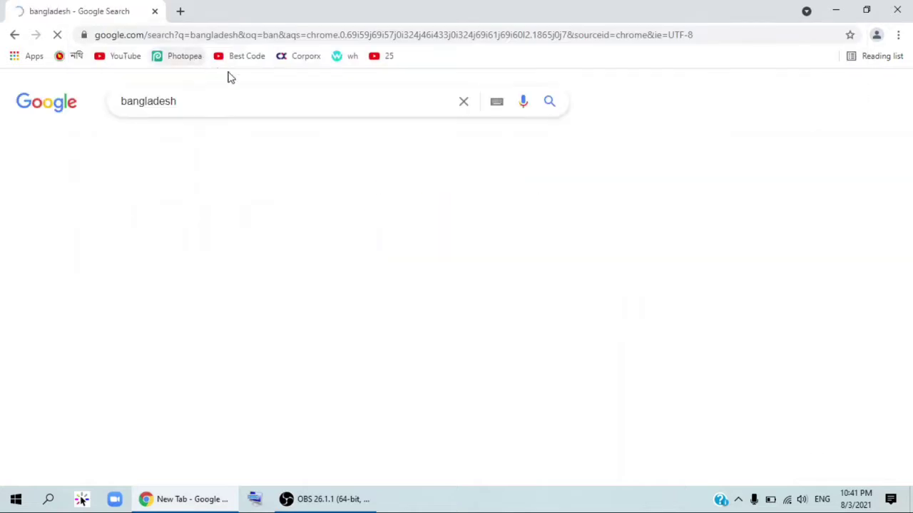
left_click(281, 220)
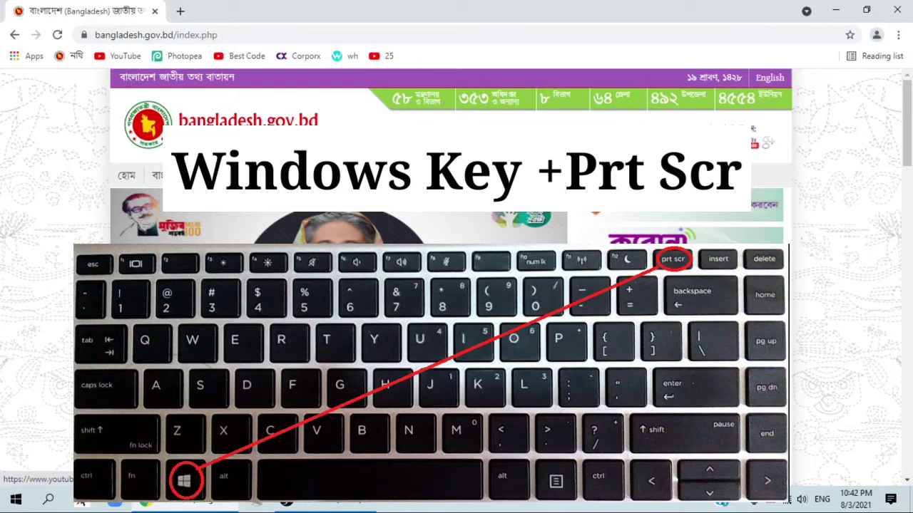
Save a full-screen screenshot of the bangladesh.gov.bd page as an image file and minimize the browser
key("super+Print")
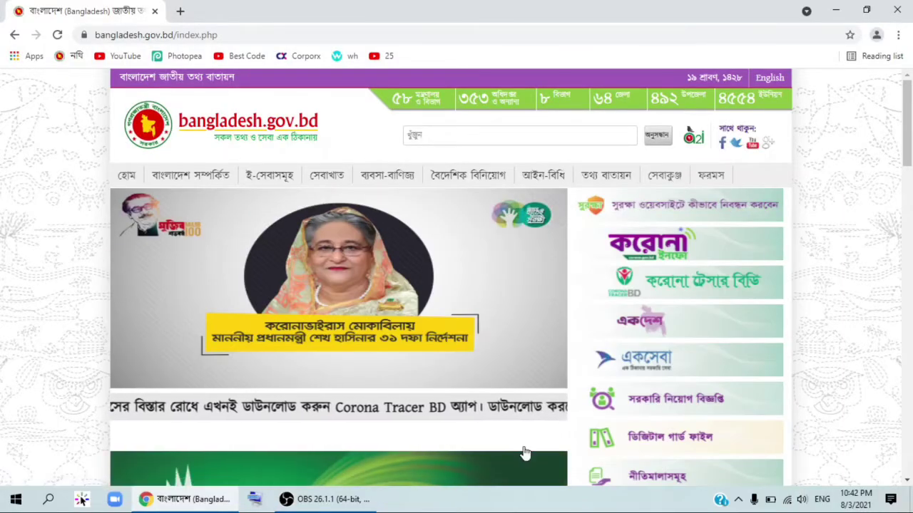
left_click(836, 10)
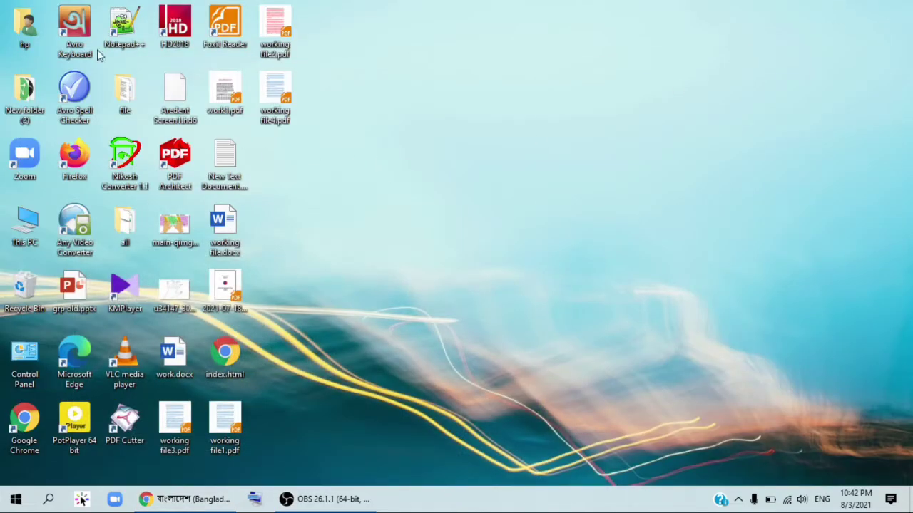
View Screenshot (23).png from the Screenshots folder inside the user's Pictures folder, and close the viewer
double_click(22, 30)
double_click(652, 146)
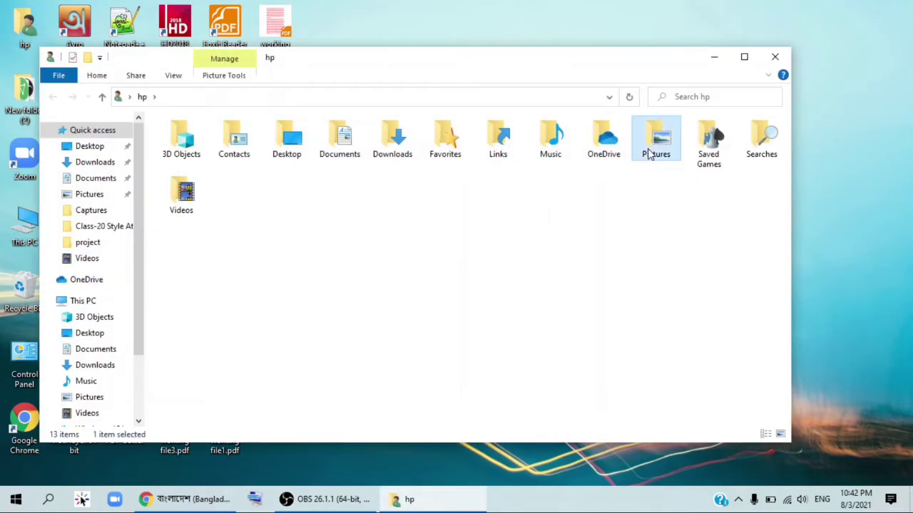
double_click(350, 174)
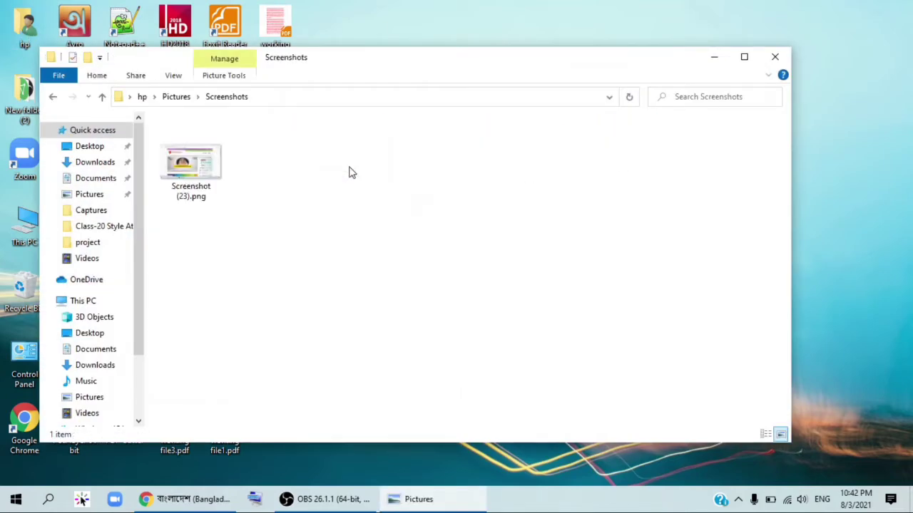
double_click(195, 163)
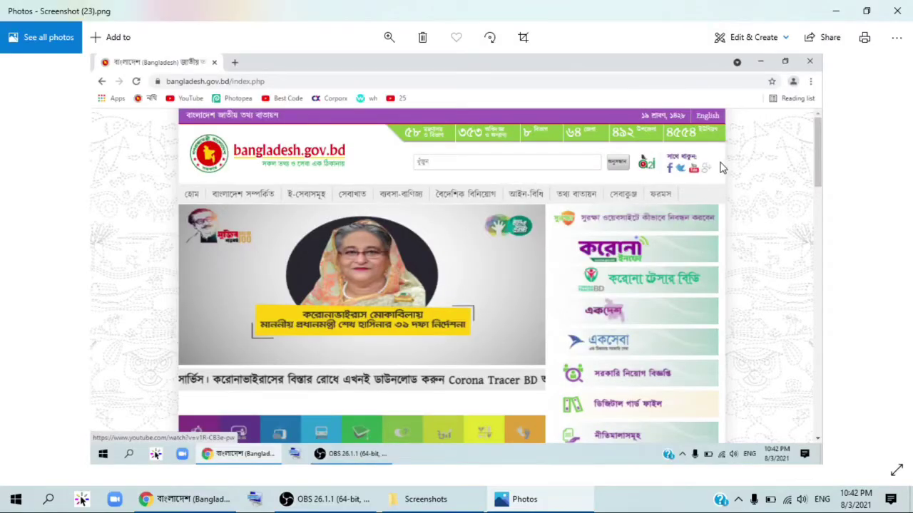
left_click(900, 15)
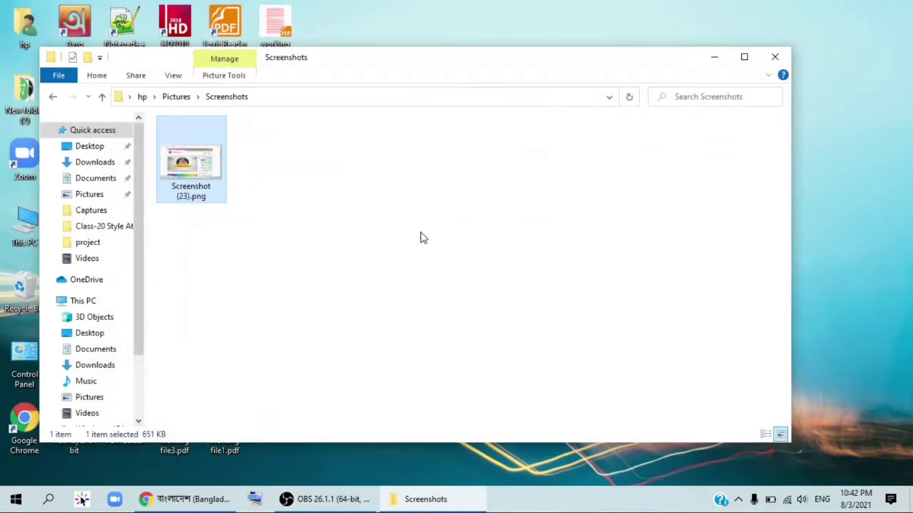
Open Screenshot (23).png in Paint and save it to the Desktop as a JPEG named 123, accepting the loss of transparency
right_click(194, 165)
left_click(234, 100)
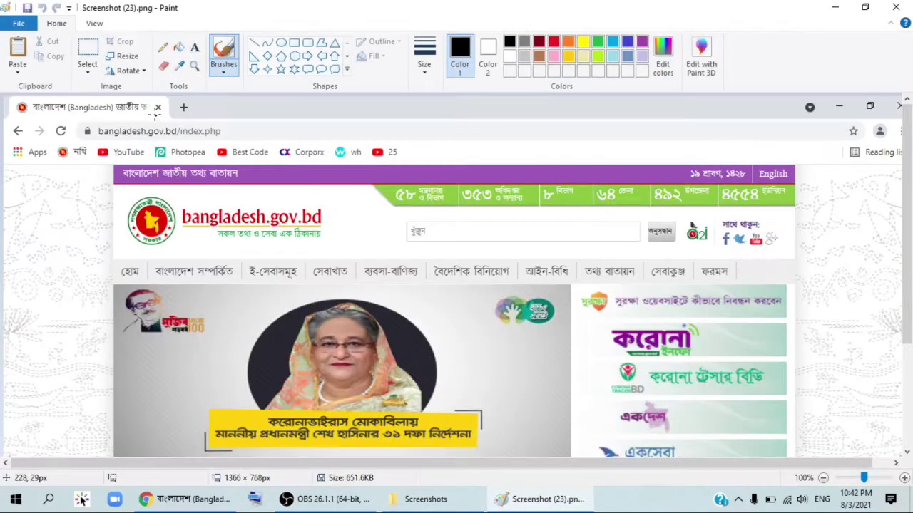
left_click(19, 22)
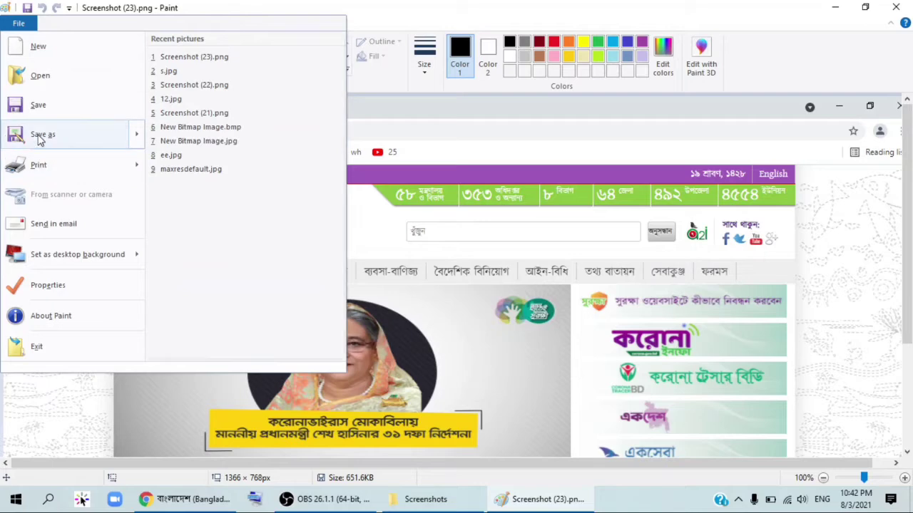
mouse_move(44, 137)
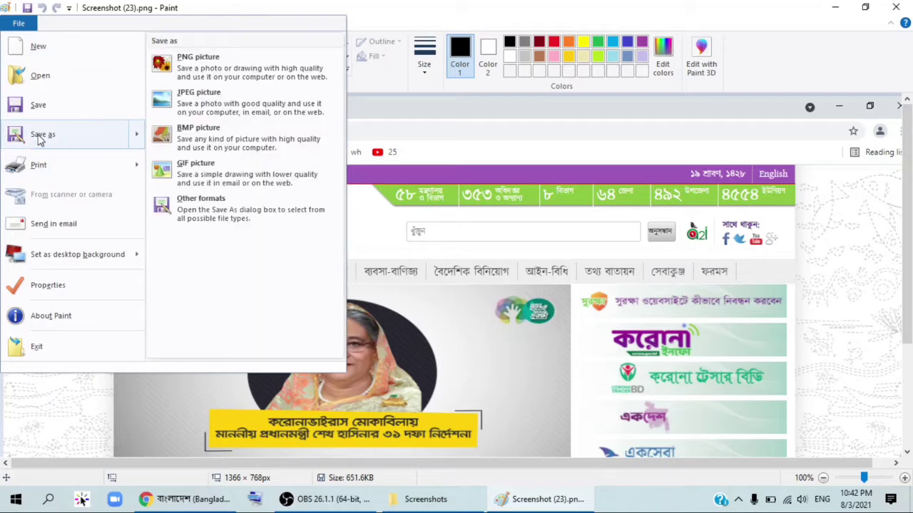
left_click(196, 96)
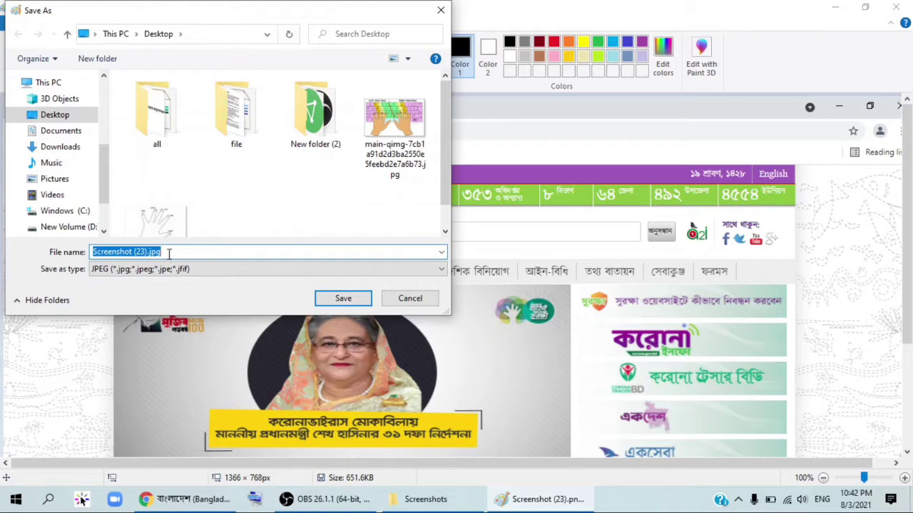
type("123")
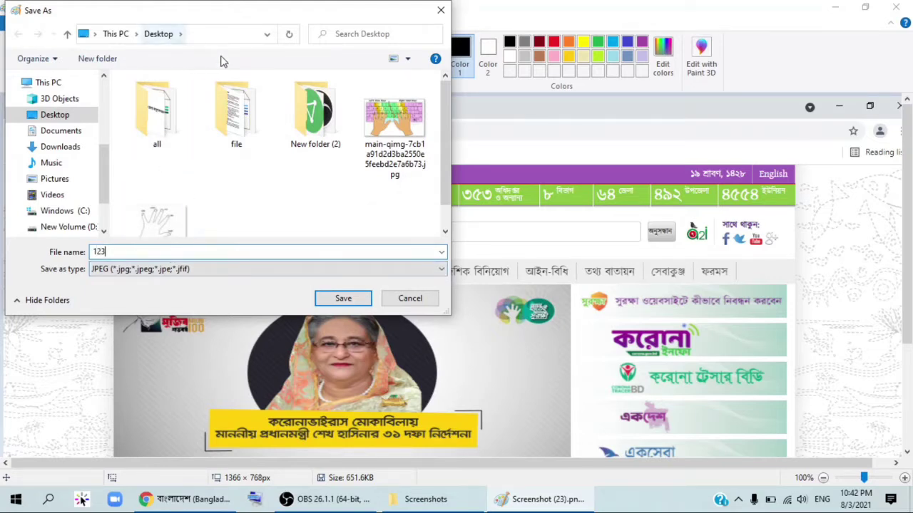
left_click(343, 303)
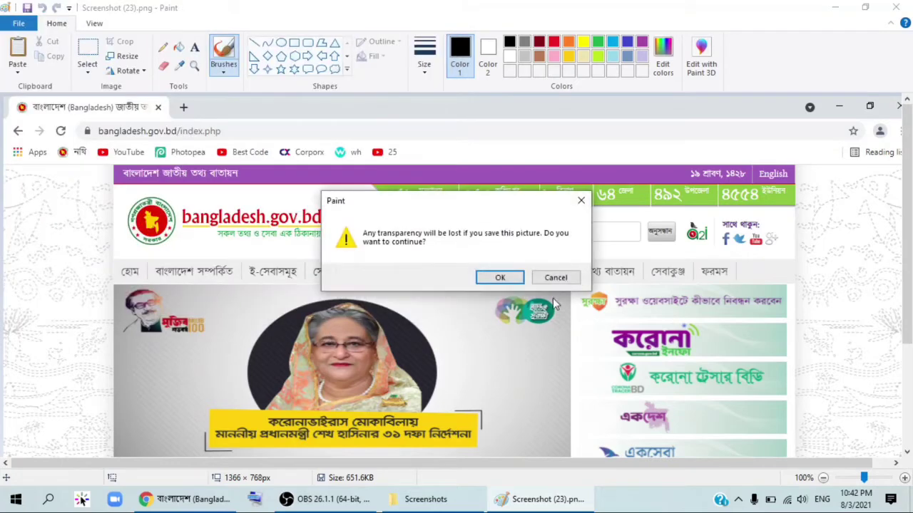
left_click(500, 278)
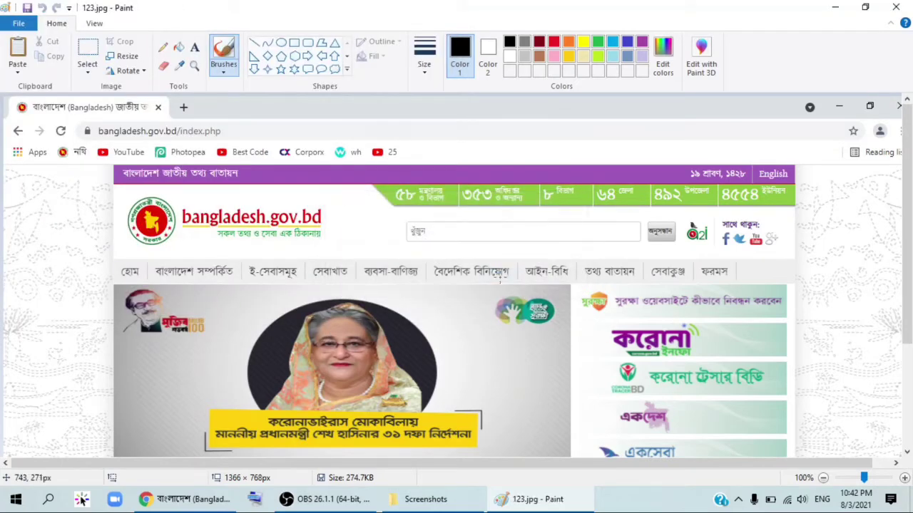
Minimize Paint, close the Screenshots folder, and view 123.jpg from the desktop
left_click(831, 8)
left_click(774, 57)
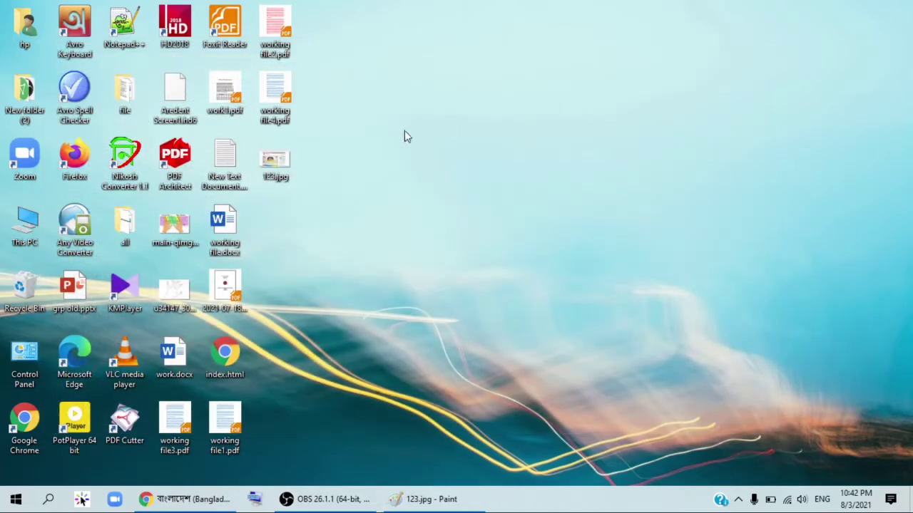
double_click(281, 169)
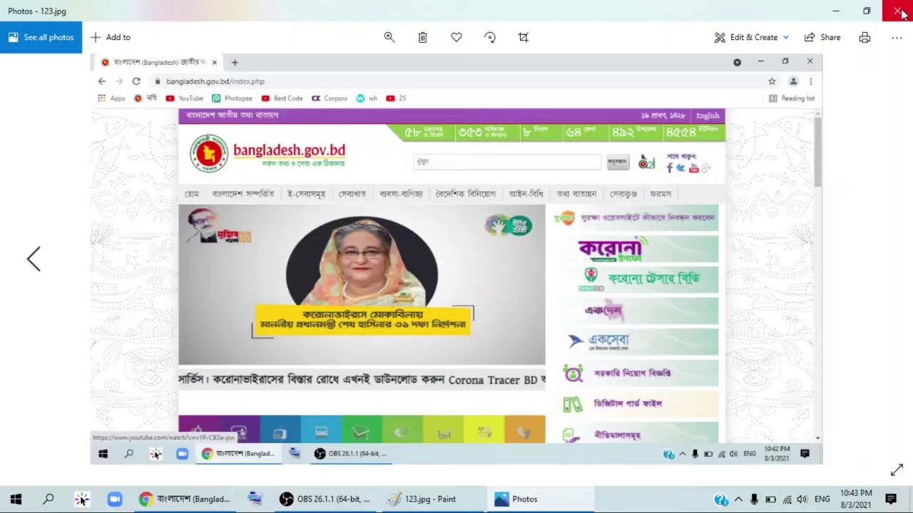
left_click(900, 12)
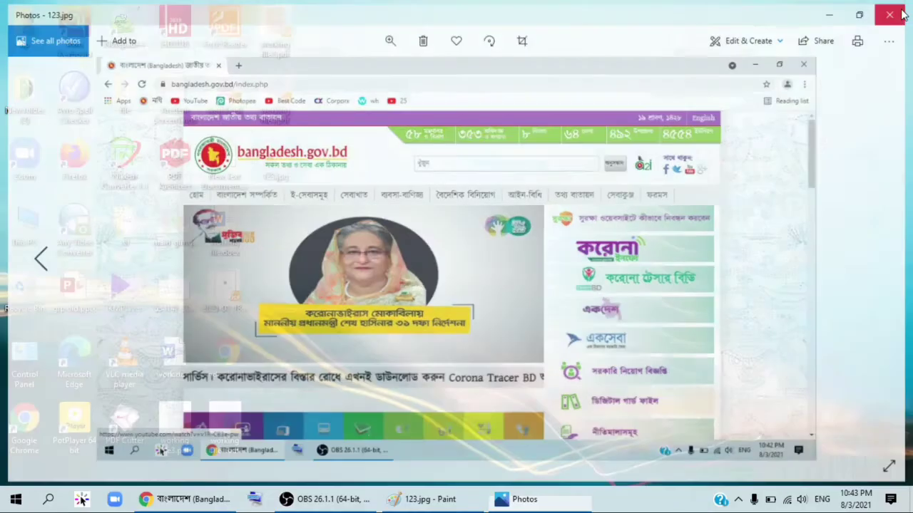
double_click(279, 167)
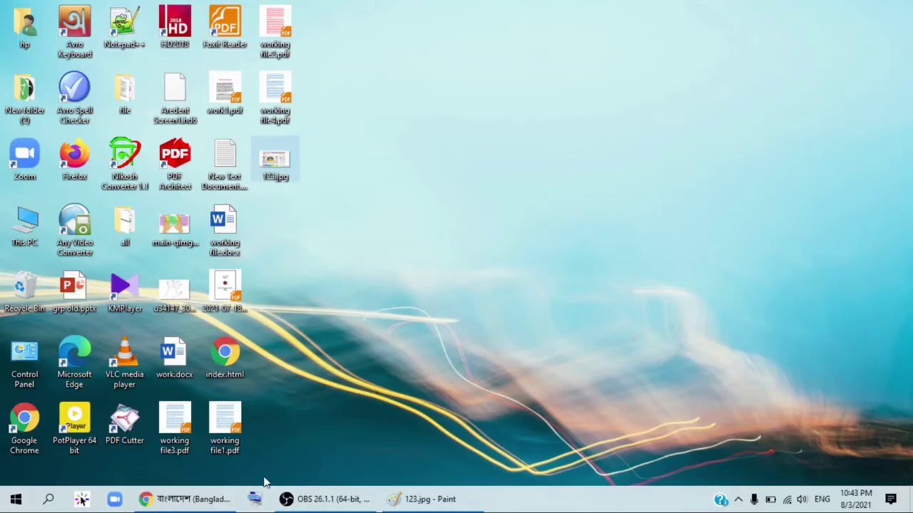
Capture only the browser window with the bangladesh.gov.bd page scrolled slightly down, and minimize the browser
left_click(186, 499)
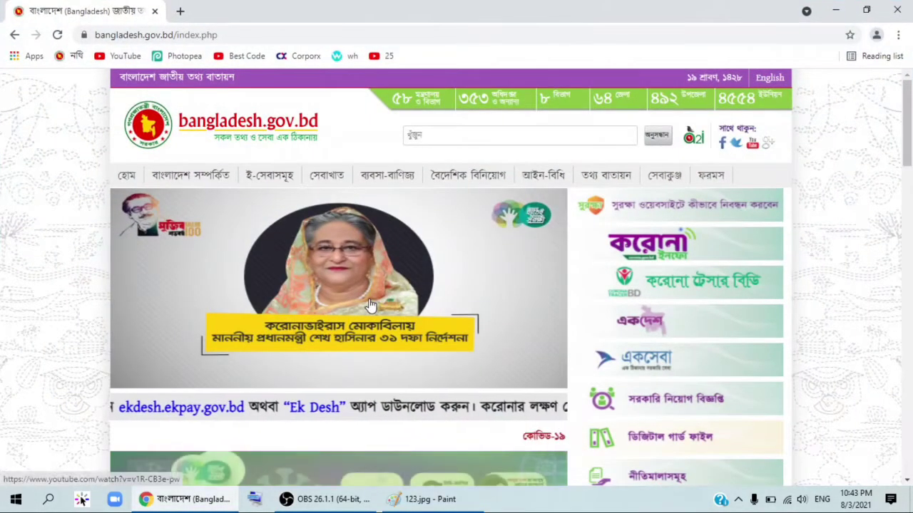
scroll(371, 305, "down", 1)
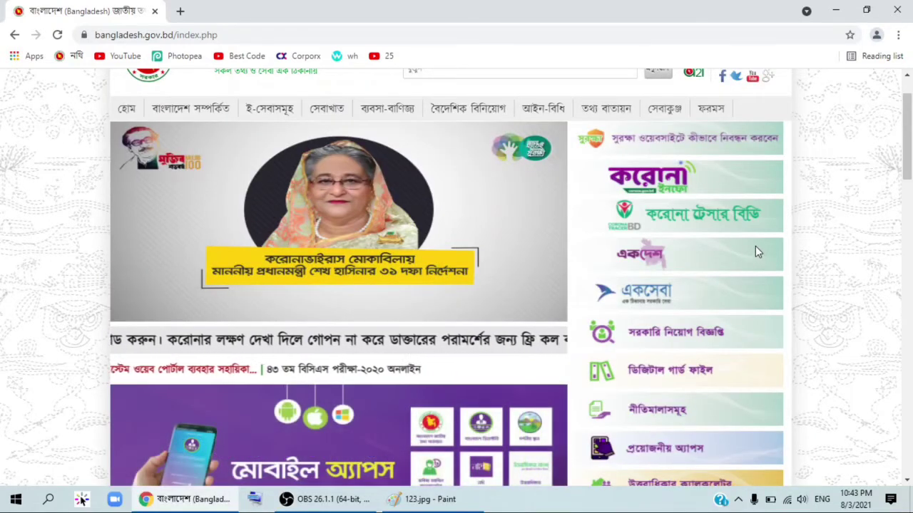
left_click(836, 10)
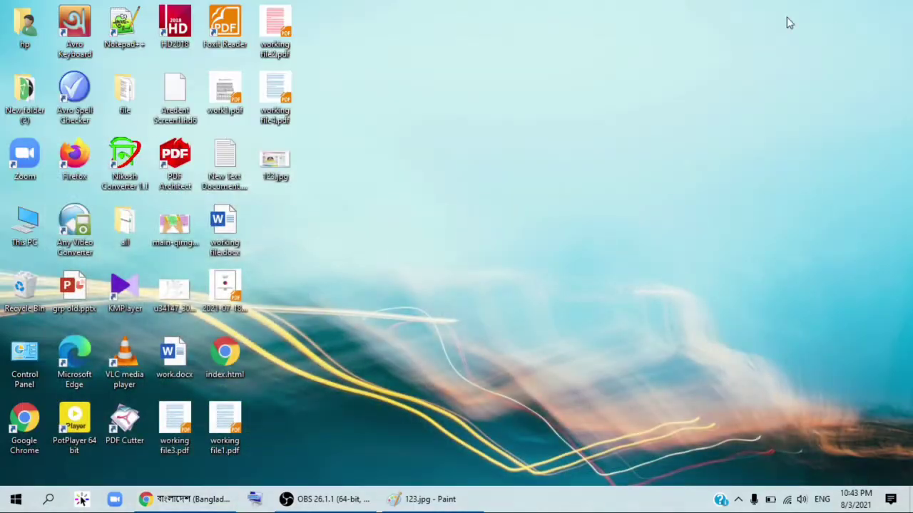
View the browser window capture from the Captures folder inside the user's Videos folder, and close the viewer and folder
double_click(25, 29)
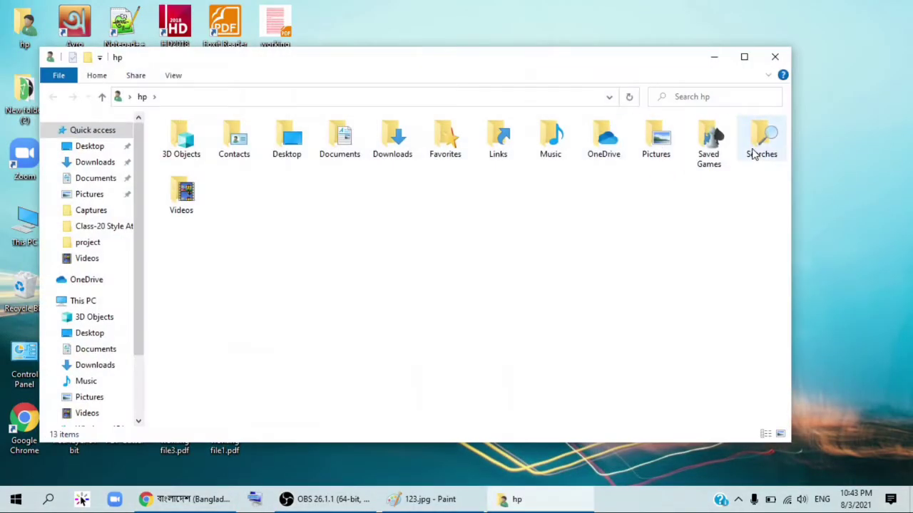
double_click(179, 199)
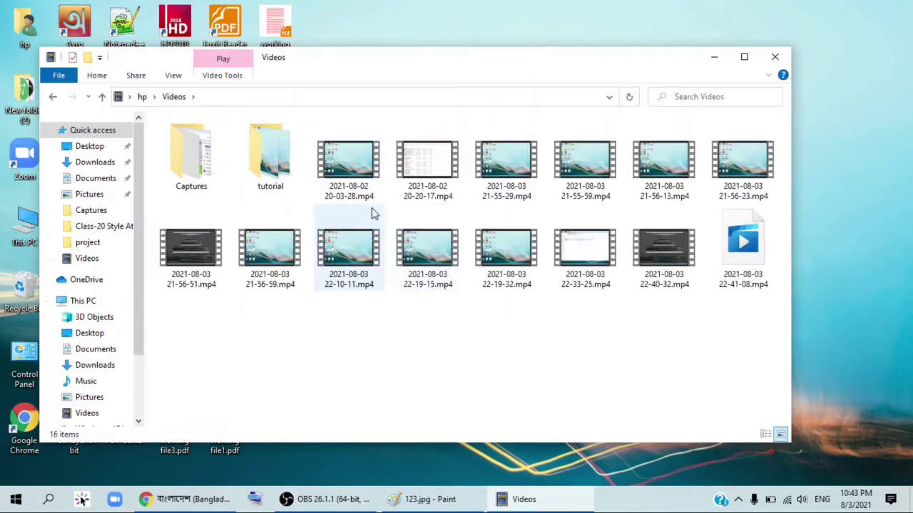
double_click(191, 167)
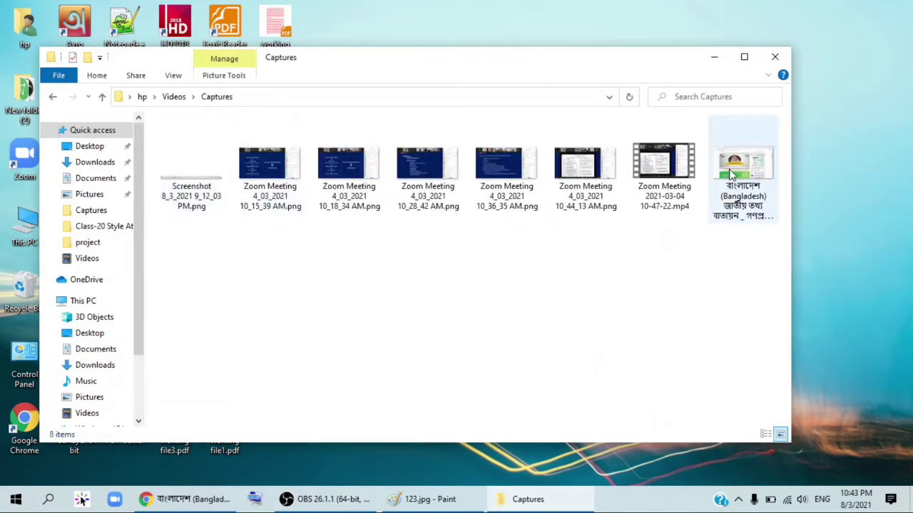
double_click(743, 186)
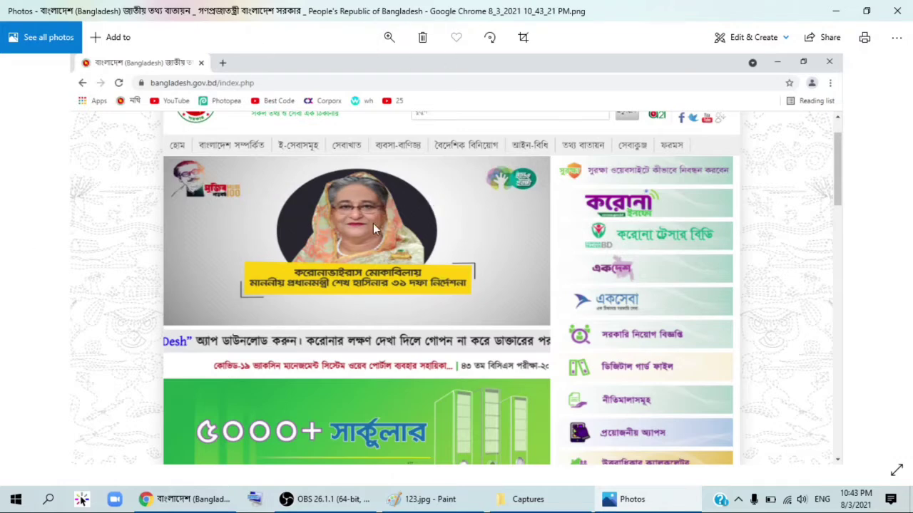
left_click(897, 12)
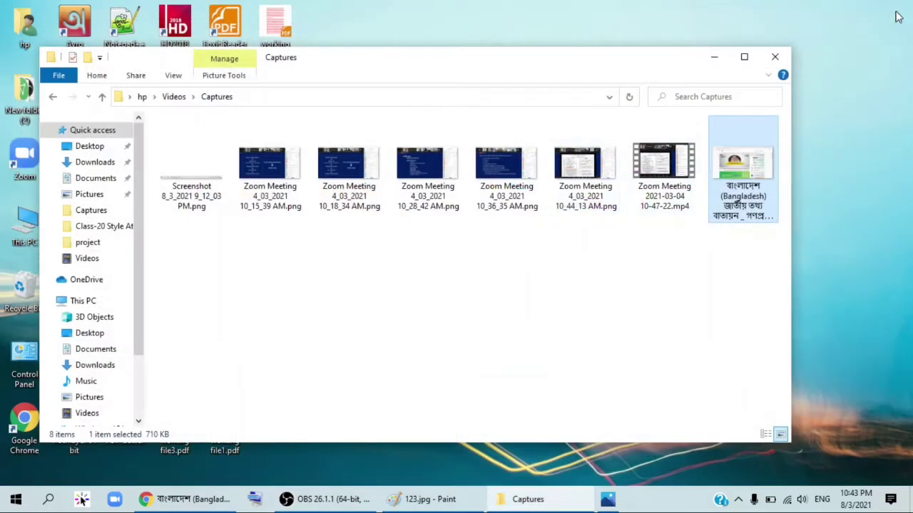
left_click(774, 57)
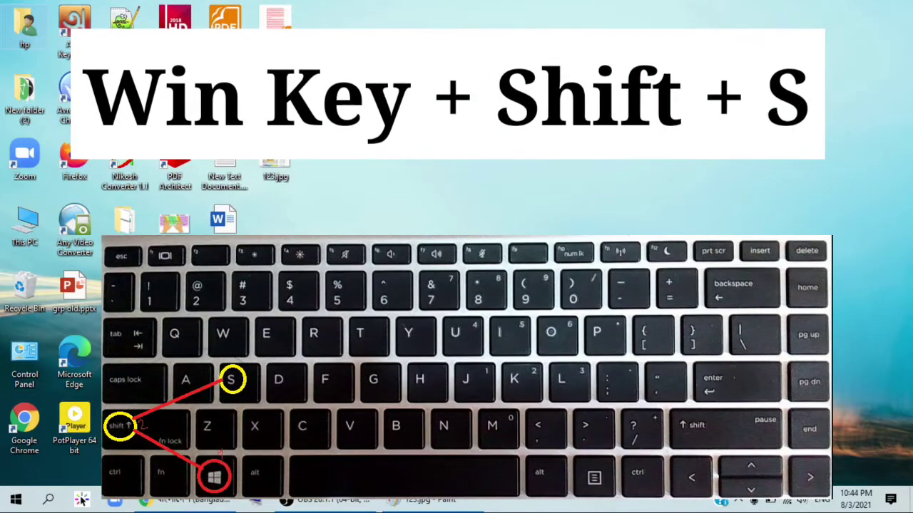
Snip a rectangular area around the two lowest rows of desktop icons to the clipboard and dismiss the notification
key("super+shift+s")
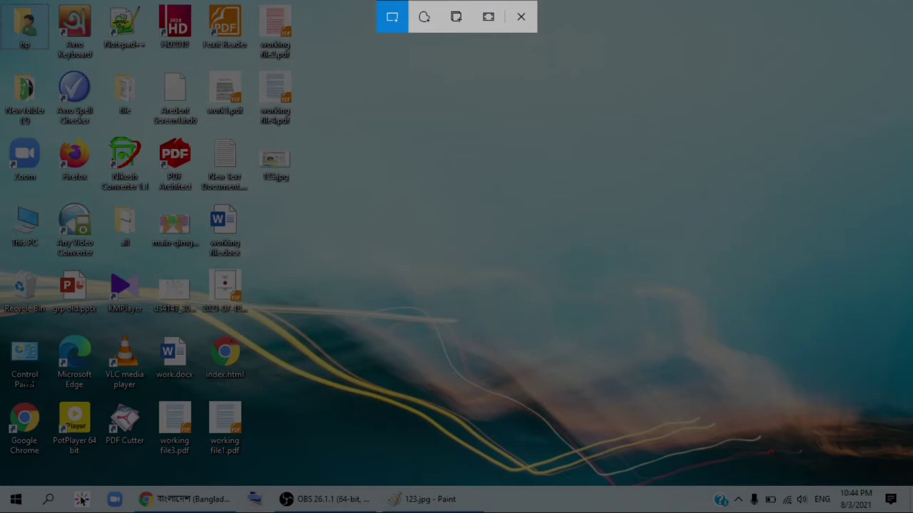
left_click_drag(3, 330, 268, 466)
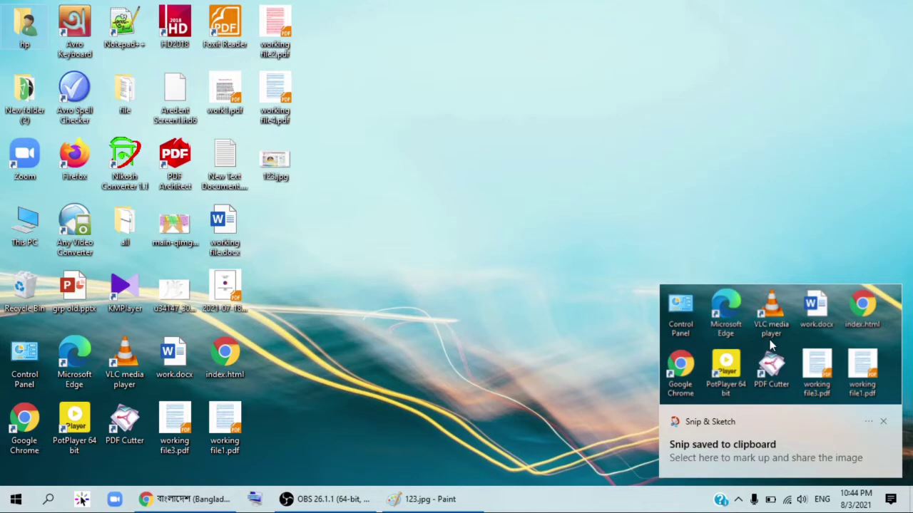
left_click(883, 422)
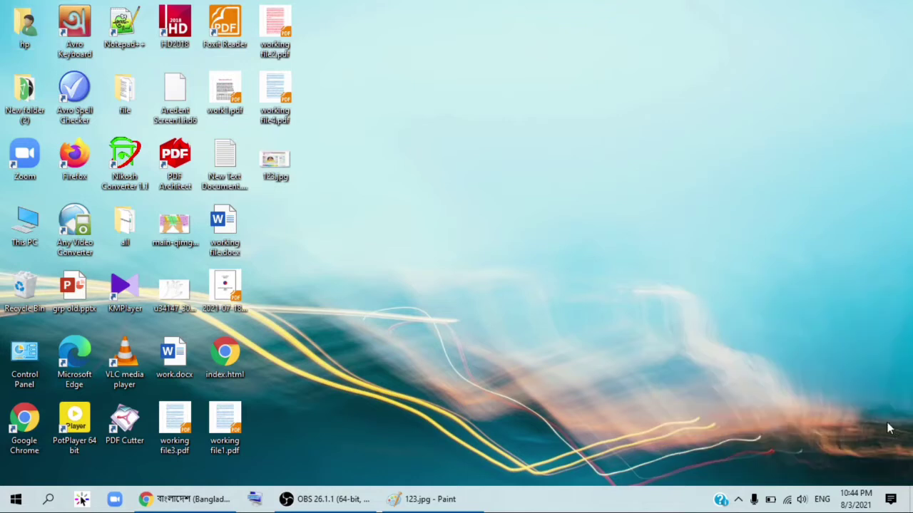
Find and open the Snip & Sketch app and capture the whole desktop as a full-screen snip
left_click(49, 499)
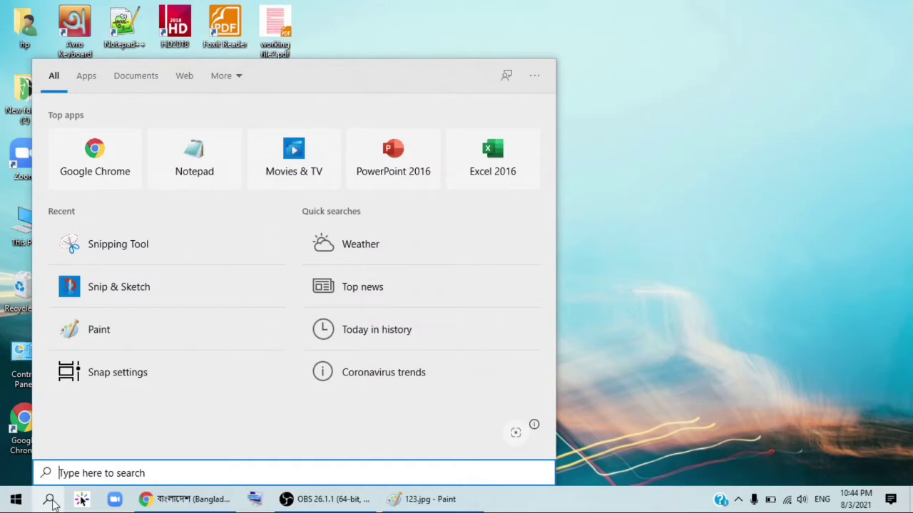
type("sn")
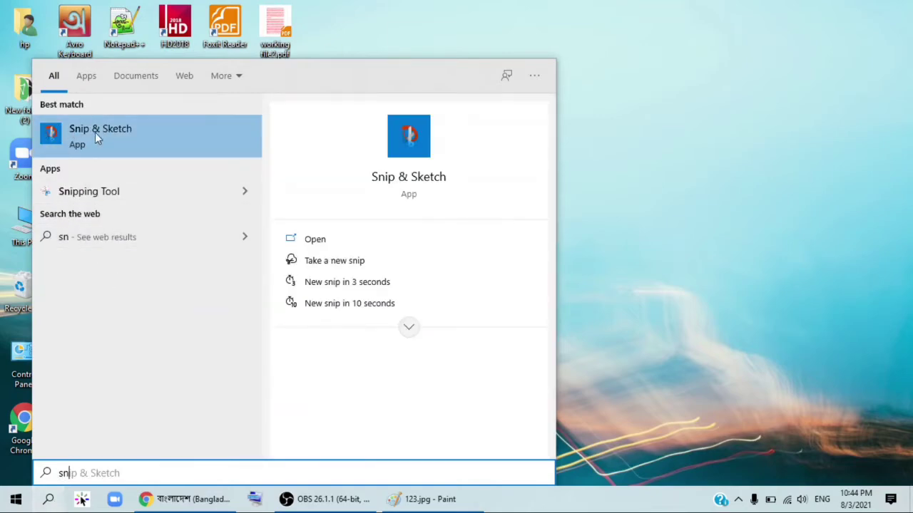
left_click(119, 133)
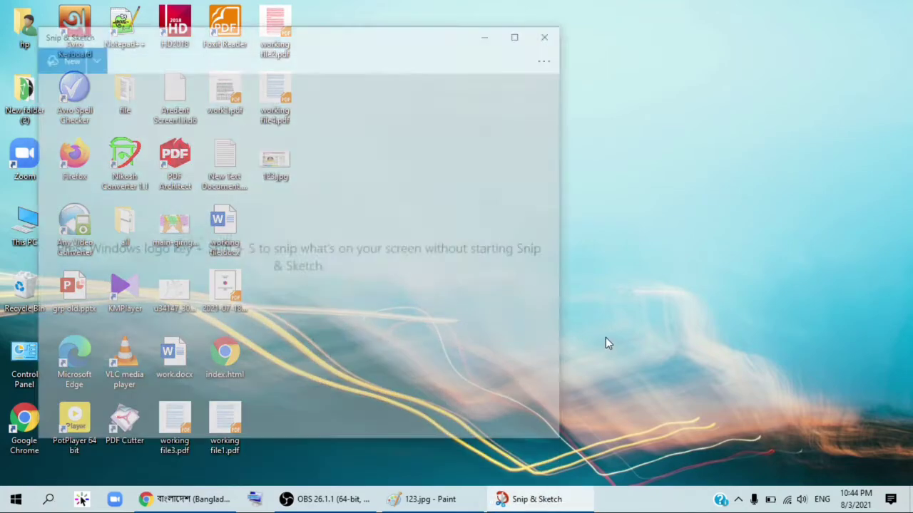
left_click(71, 60)
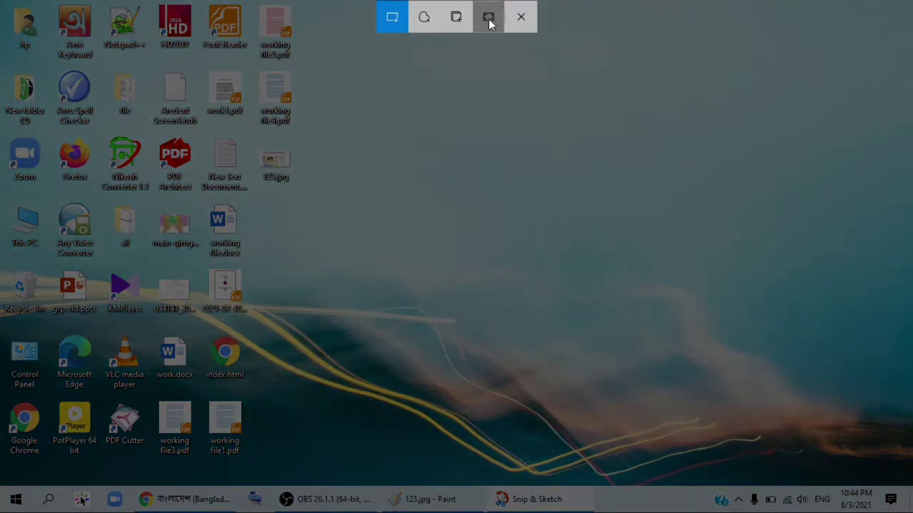
left_click(488, 19)
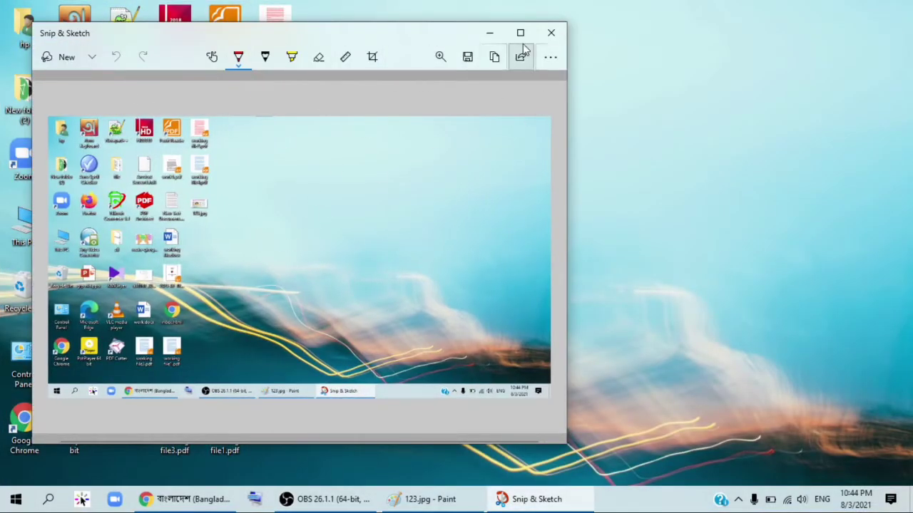
Take a new rectangular snip around the two lowest rows of desktop icons and save it to the Desktop as JPG file 34
left_click(67, 57)
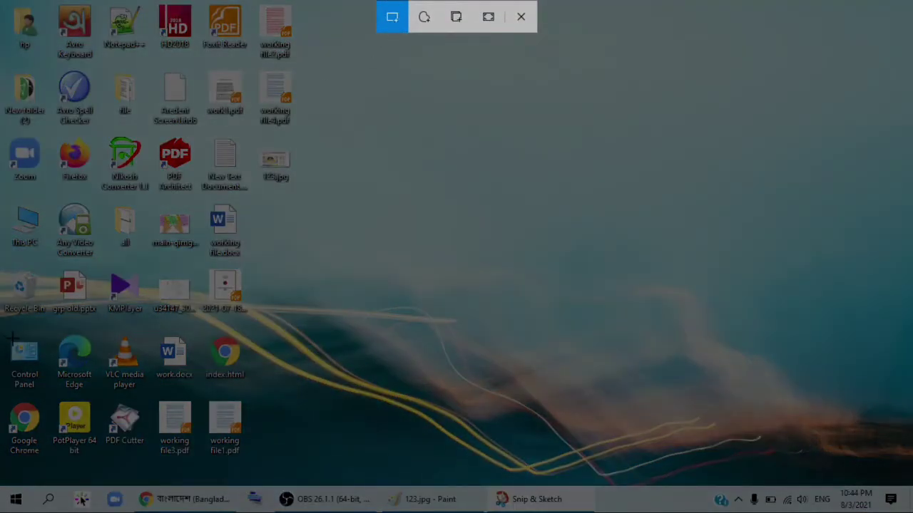
left_click_drag(3, 325, 262, 469)
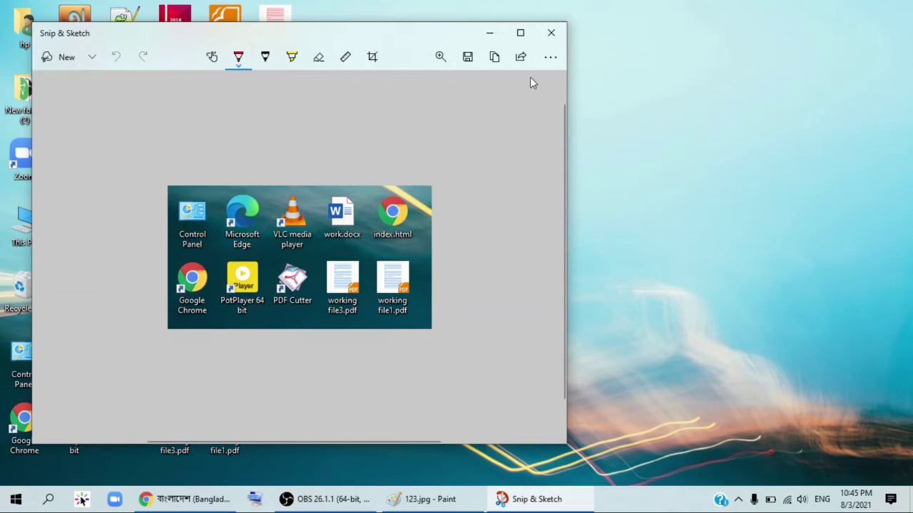
left_click(467, 57)
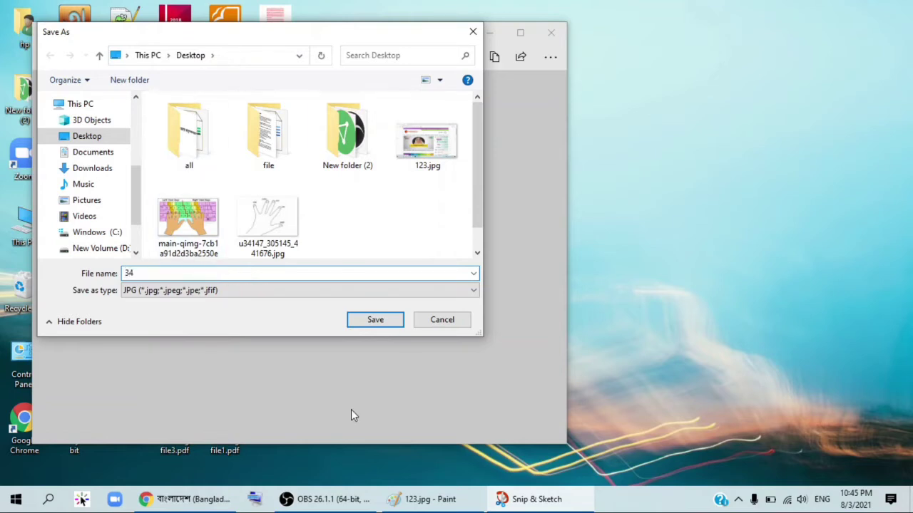
left_click(378, 325)
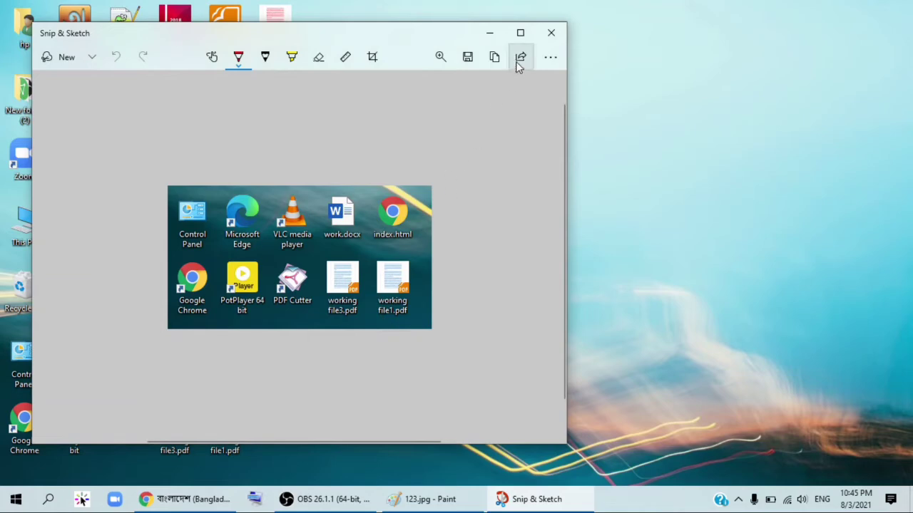
Minimize Snip & Sketch to check the saved image on the desktop, and close the app
left_click(490, 34)
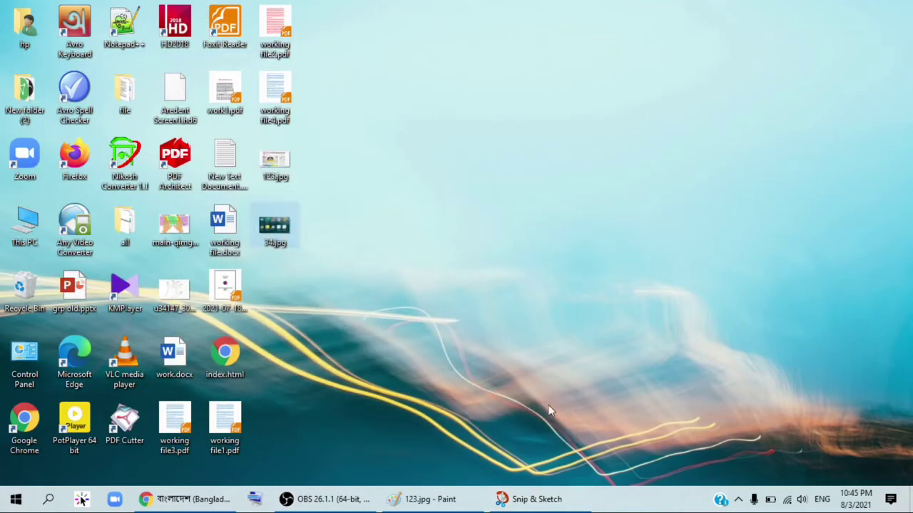
mouse_move(539, 507)
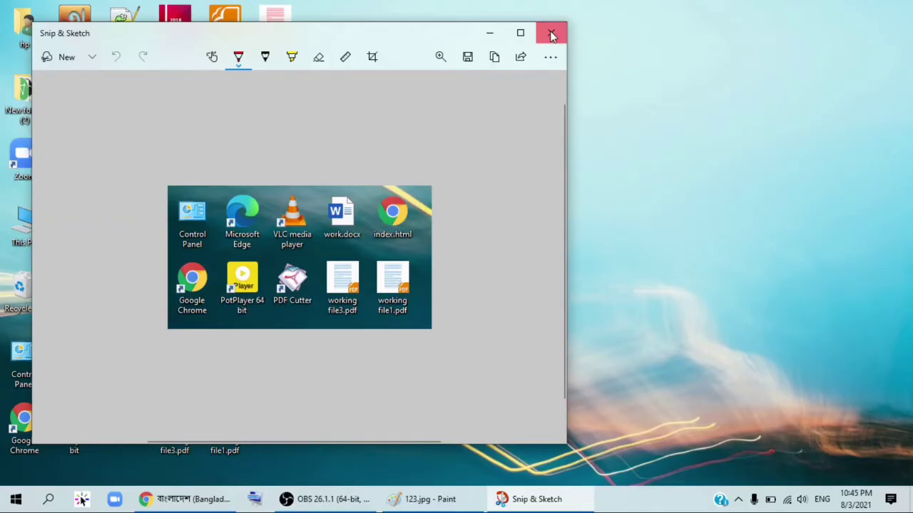
left_click(551, 32)
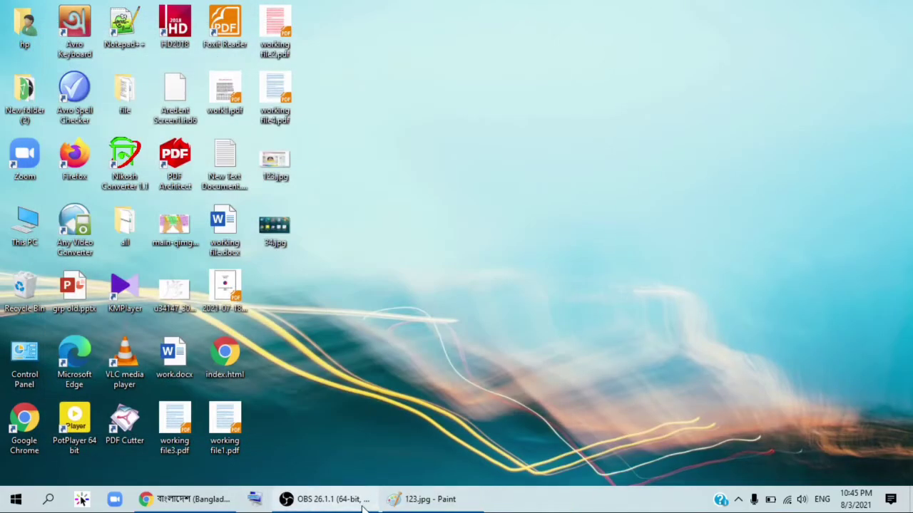
Switch to the browser with the bangladesh.gov.bd page scrolled slightly further down, and open Snipping Tool over it
left_click(199, 501)
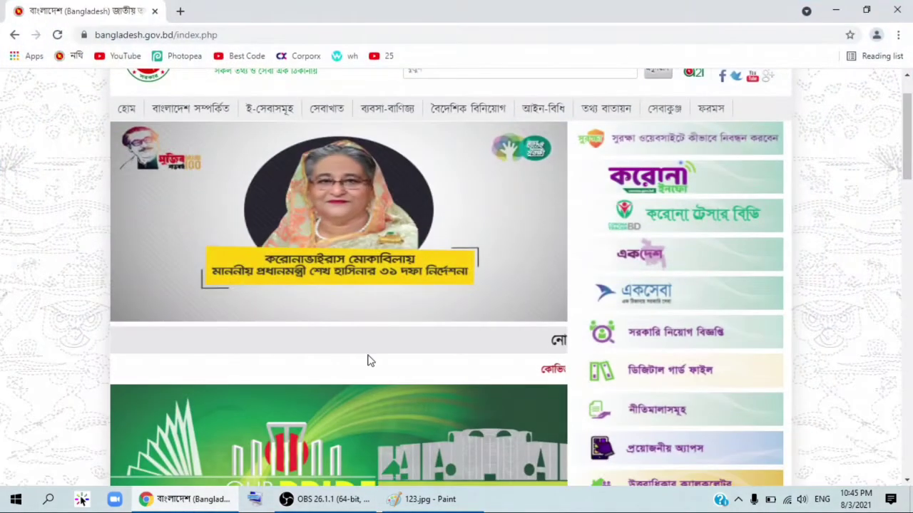
scroll(645, 292, "down", 3)
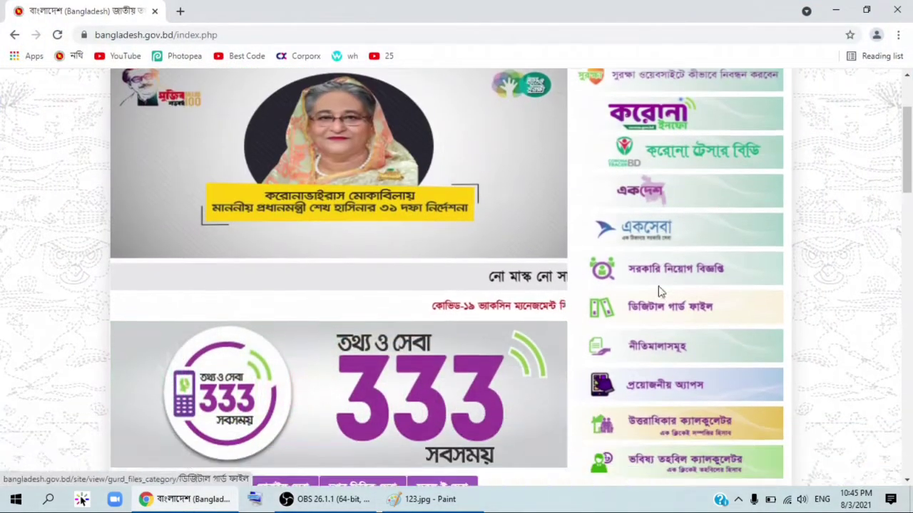
scroll(659, 296, "up", 1)
scroll(659, 296, "up", 1)
scroll(658, 298, "down", 1)
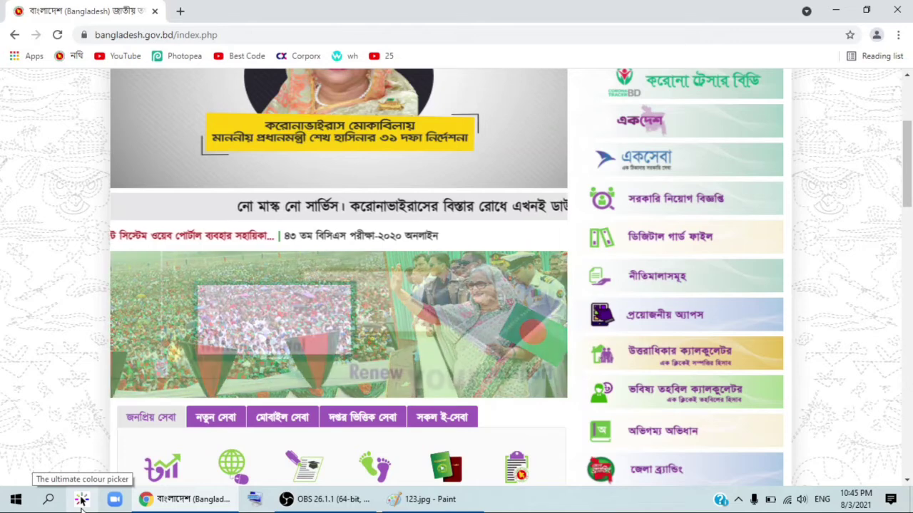
left_click(50, 502)
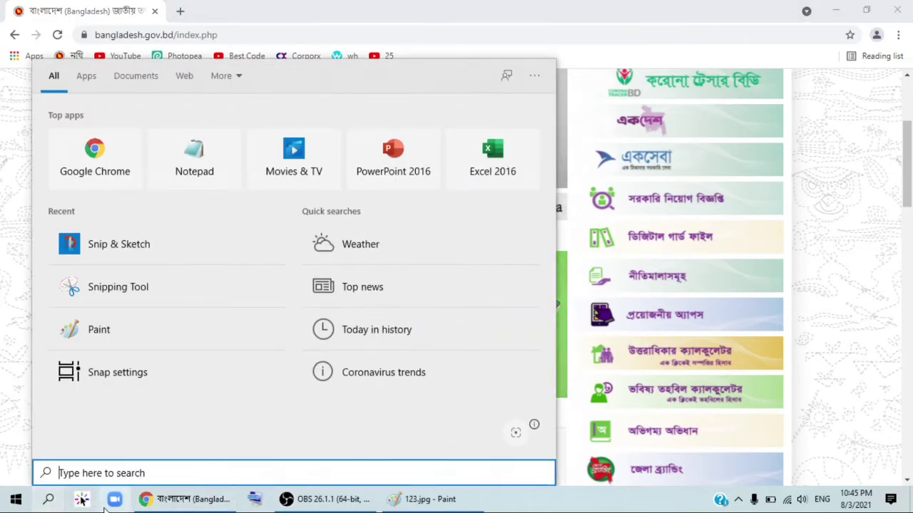
type("snipping Tool")
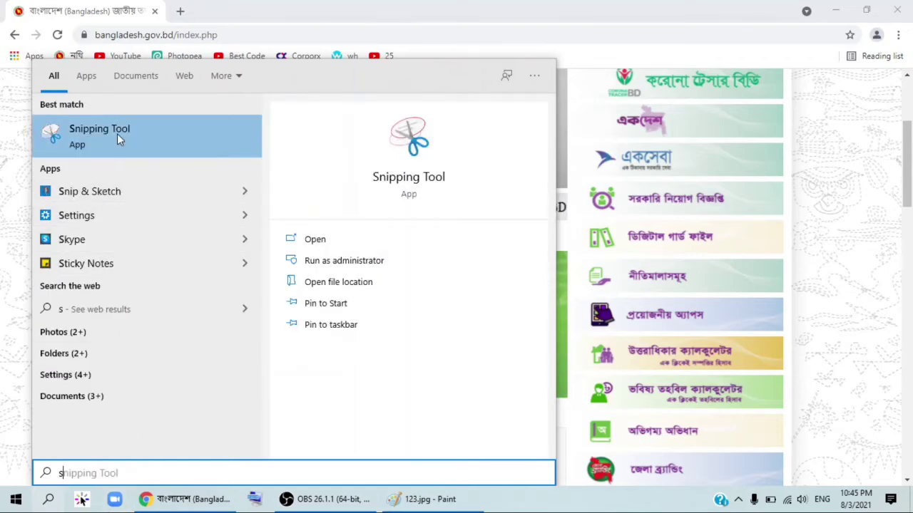
left_click(118, 138)
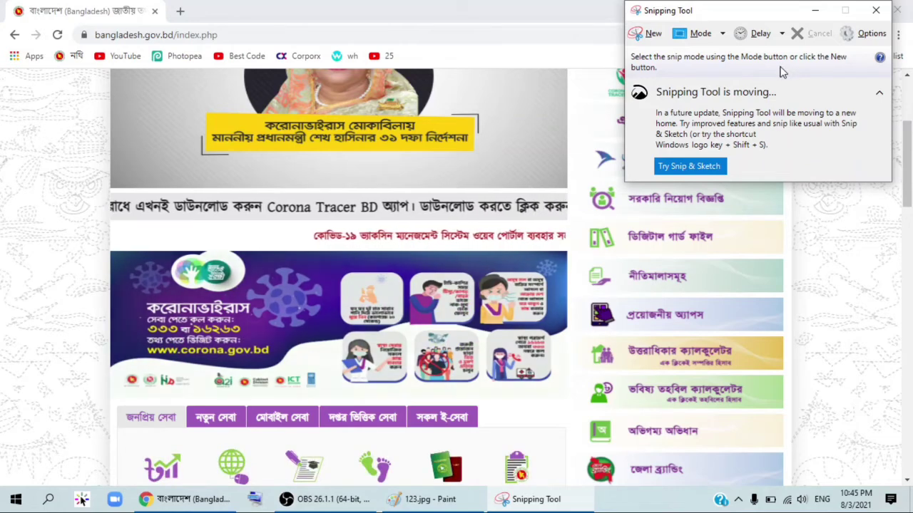
Snip the two scrolling news lines above the page's lower banner and save the snip to the Desktop as JPEG file z
left_click(648, 33)
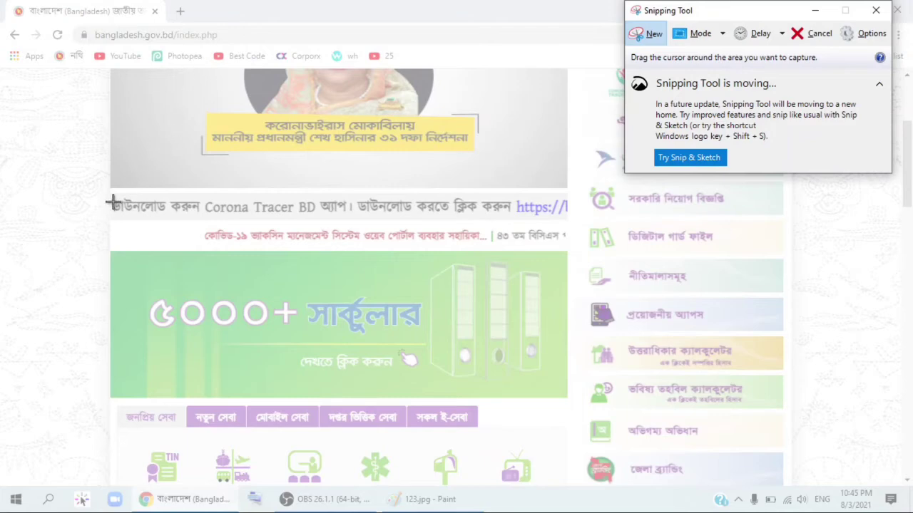
left_click_drag(110, 191, 567, 255)
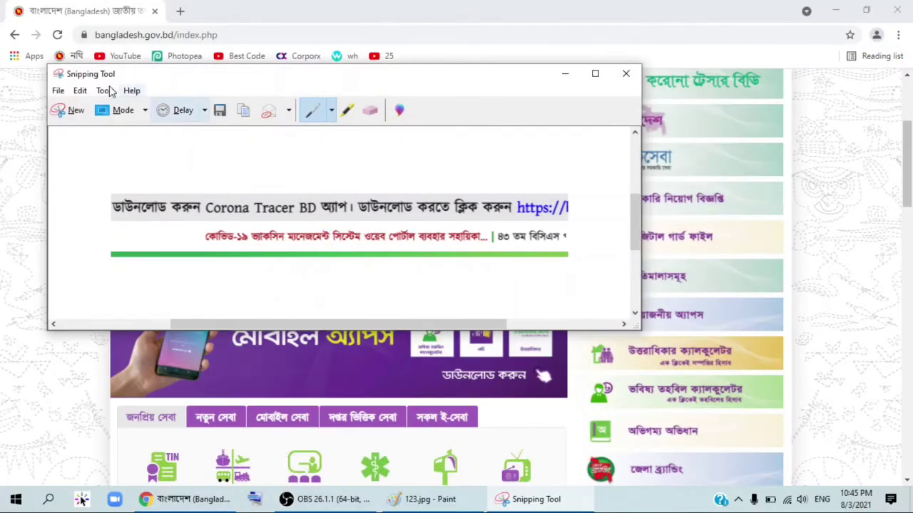
left_click(220, 111)
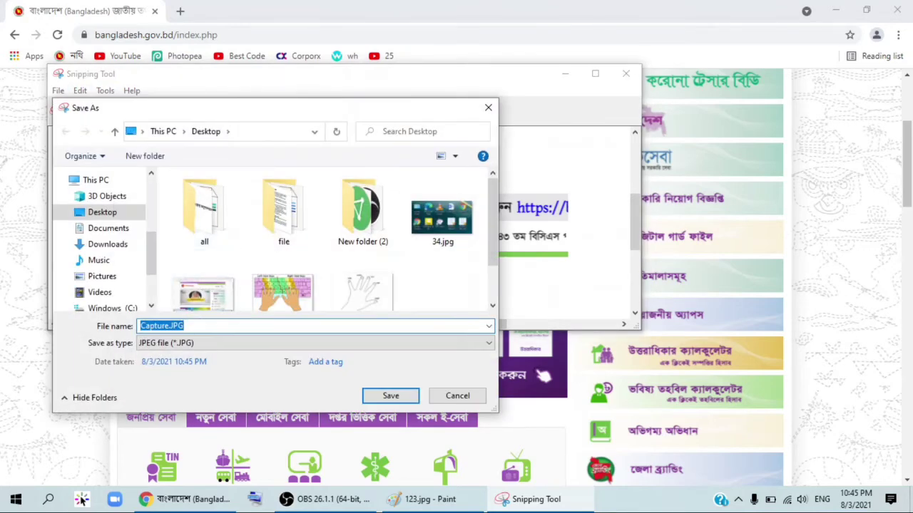
type("z")
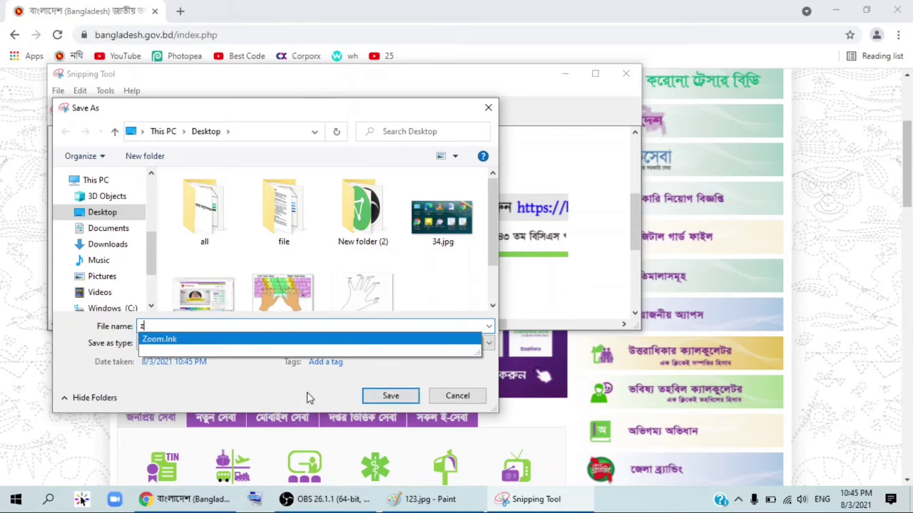
left_click(389, 396)
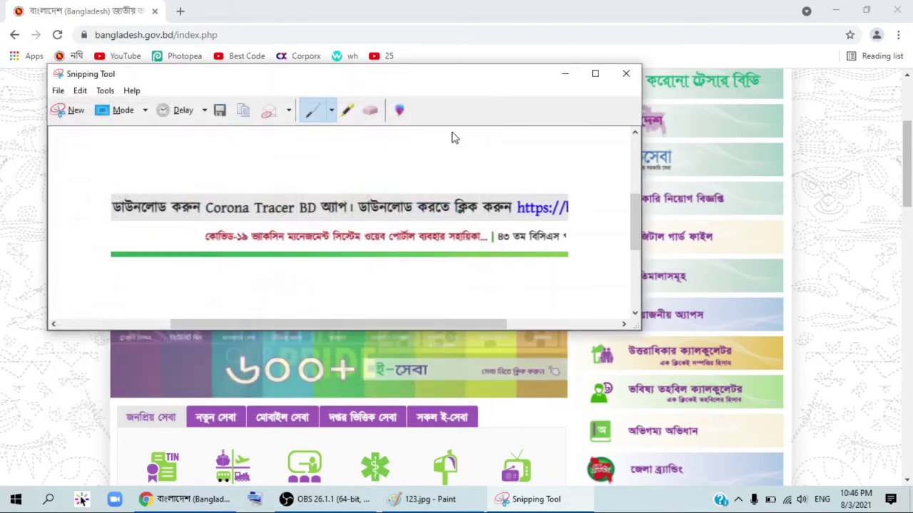
Take a new rectangular snip of the green OUR PRIDE banner and save it to the Desktop as JPEG file d
left_click_drag(332, 74, 627, 27)
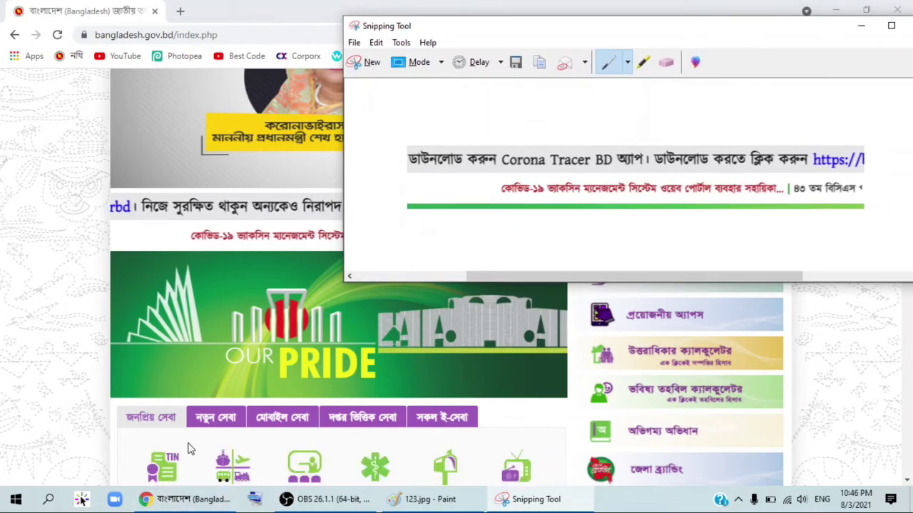
left_click(368, 62)
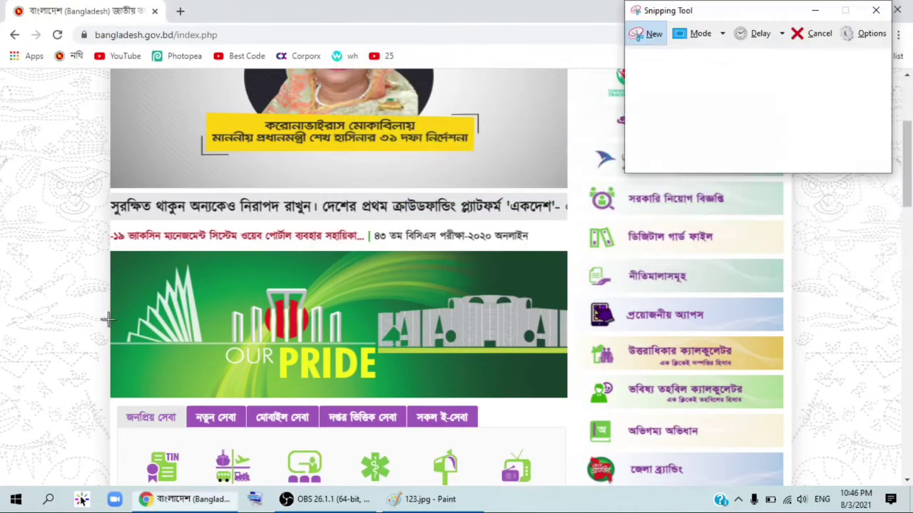
left_click_drag(111, 251, 568, 398)
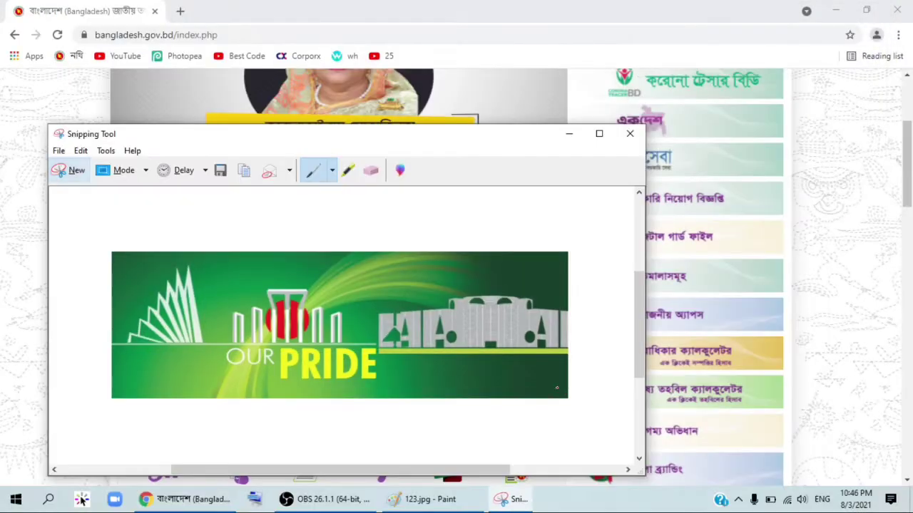
left_click(222, 172)
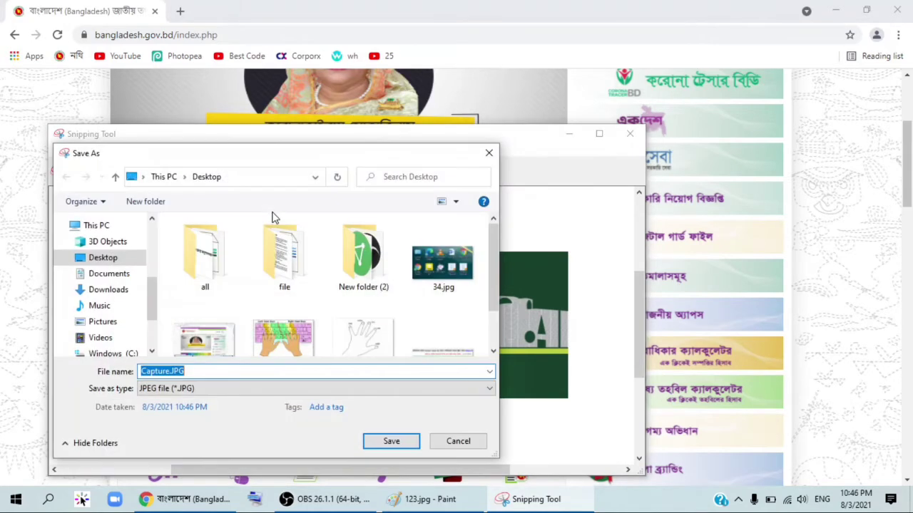
type("d")
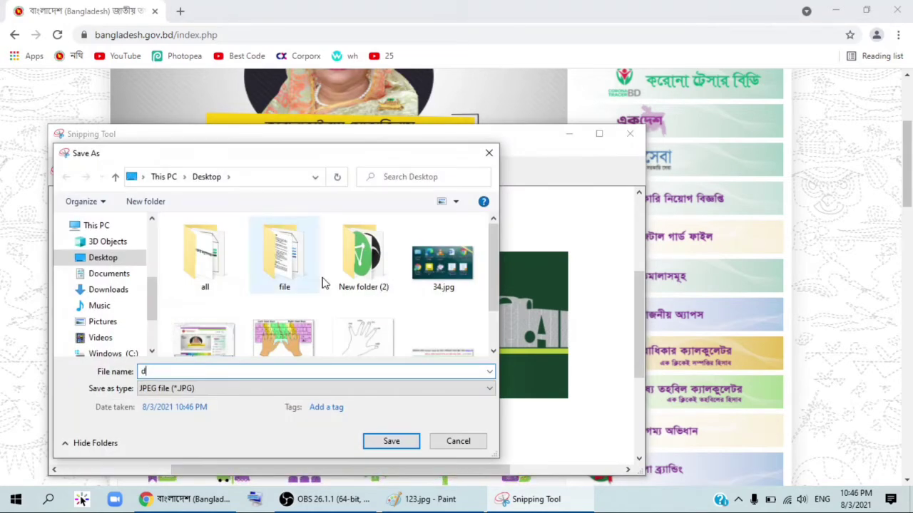
left_click(392, 442)
Move the Snipping Tool window aside to uncover the web page and open the list of snip modes
left_click_drag(482, 145, 668, 108)
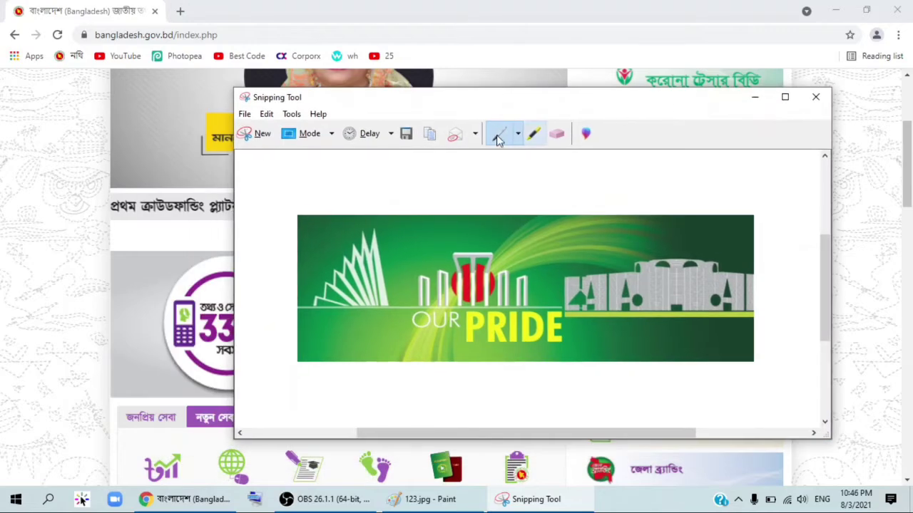
left_click_drag(419, 98, 582, 57)
left_click(485, 87)
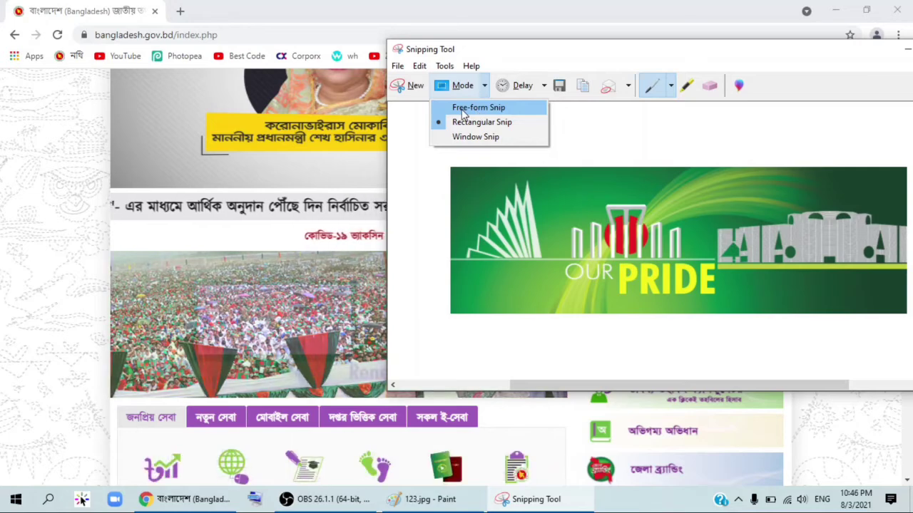
left_click_drag(530, 61, 616, 81)
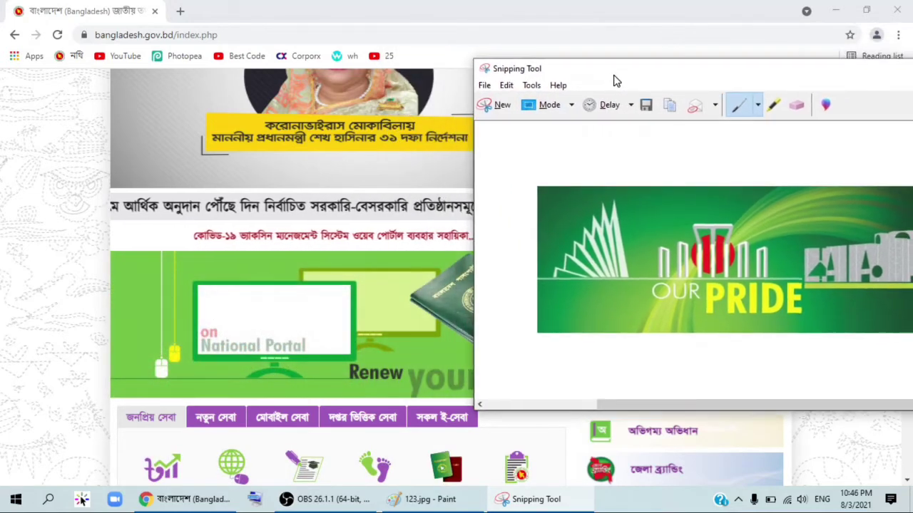
left_click(570, 105)
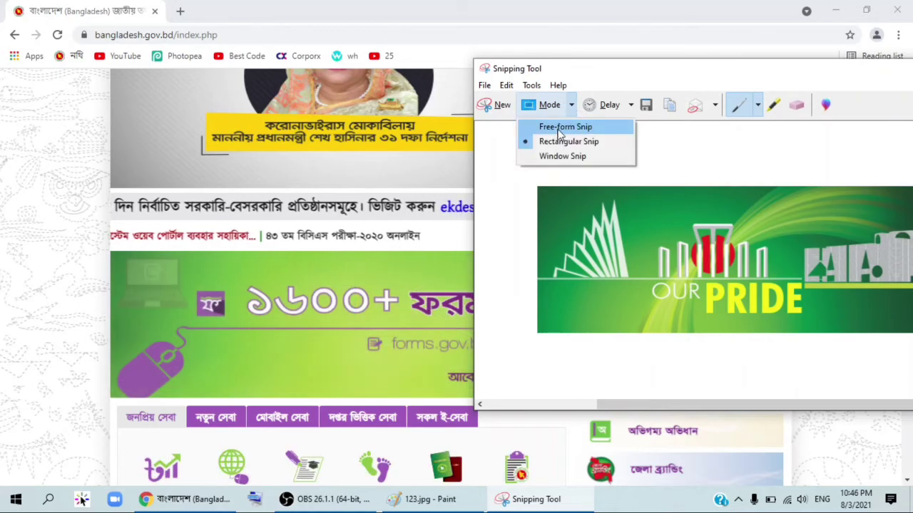